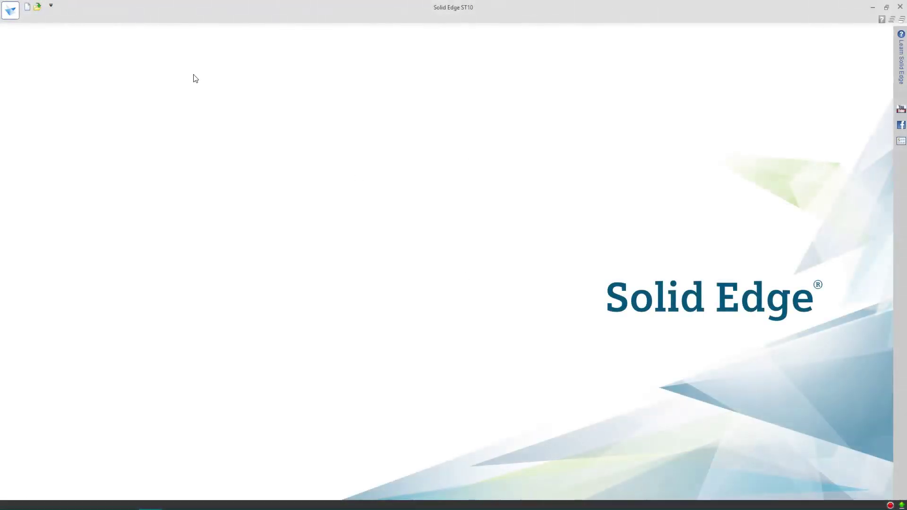
Open the Application menu to reach Solid Edge's Open page of recent files.
{"action": "left_click", "coordinate": [10, 9]}
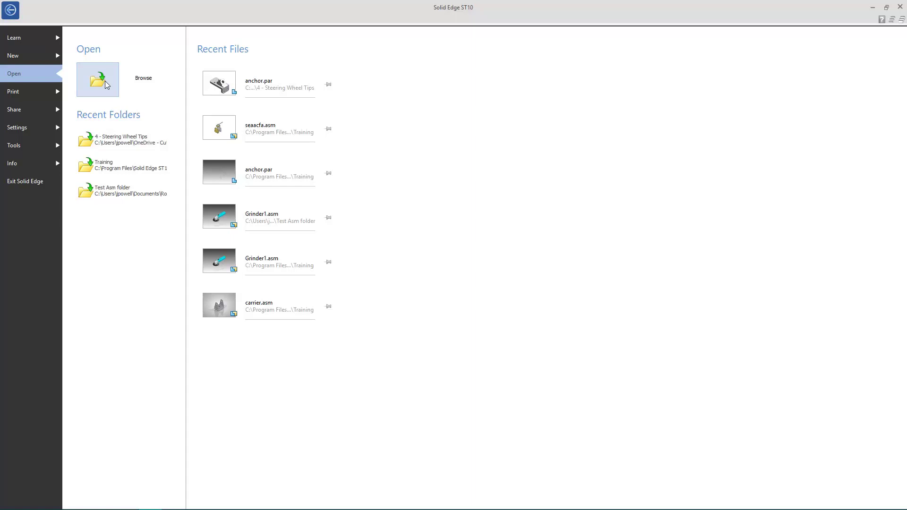
Browse to the AutoCAD files folder and open Connecting Block.dwg.
{"action": "left_click", "coordinate": [107, 85]}
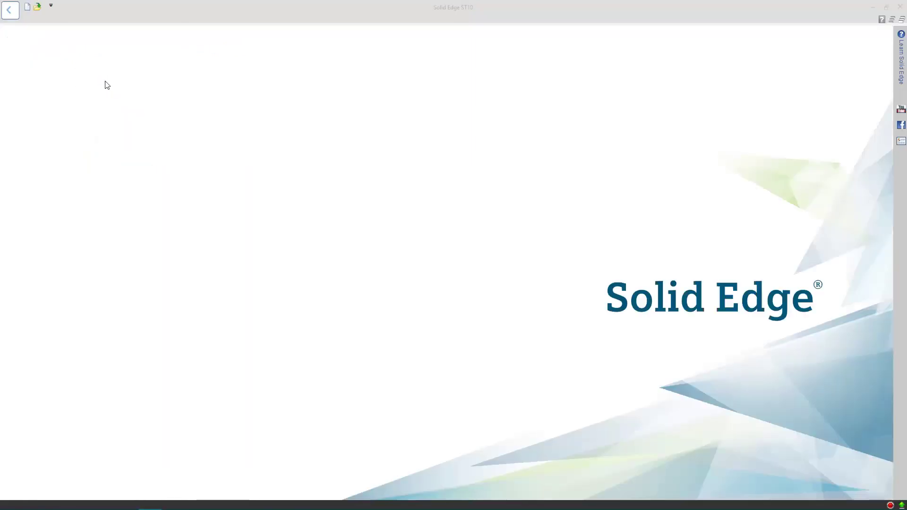
{"action": "left_click", "coordinate": [267, 114]}
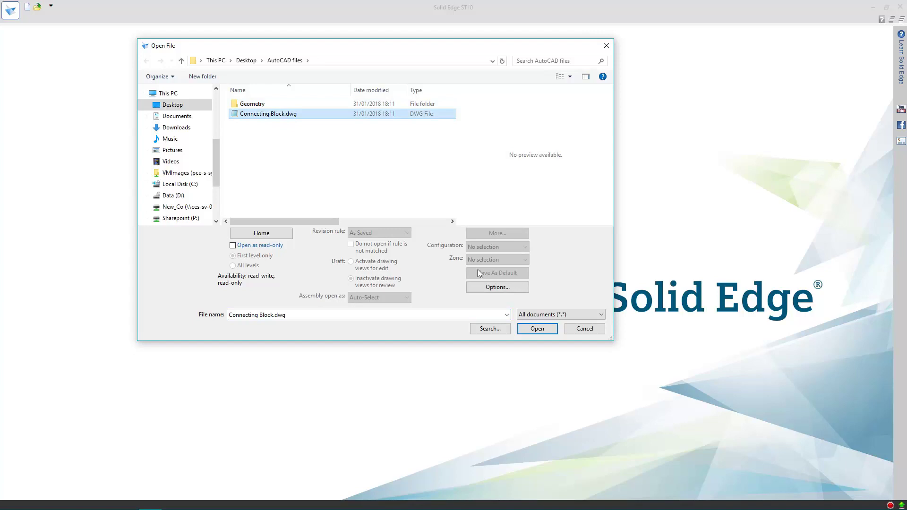
{"action": "left_click", "coordinate": [532, 333]}
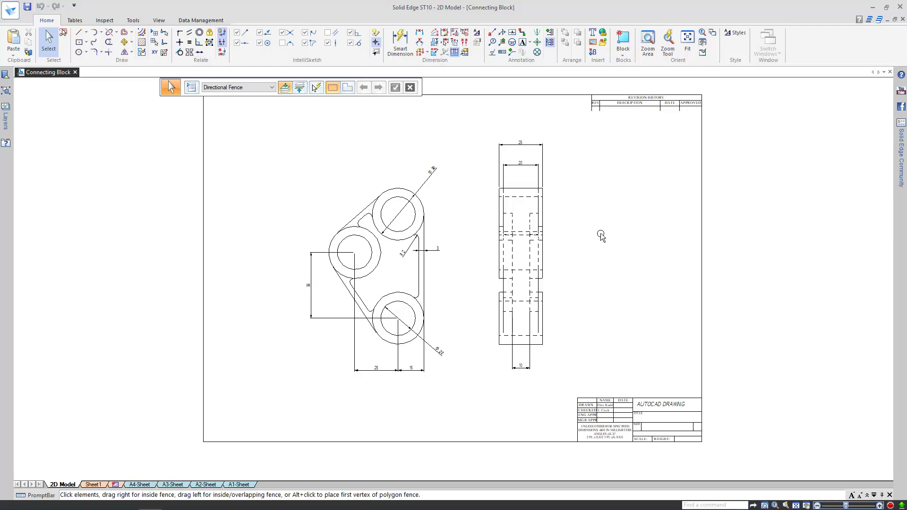
From the Tools ribbon, ungroup the side view's geometry into separate elements.
{"action": "left_click", "coordinate": [132, 21]}
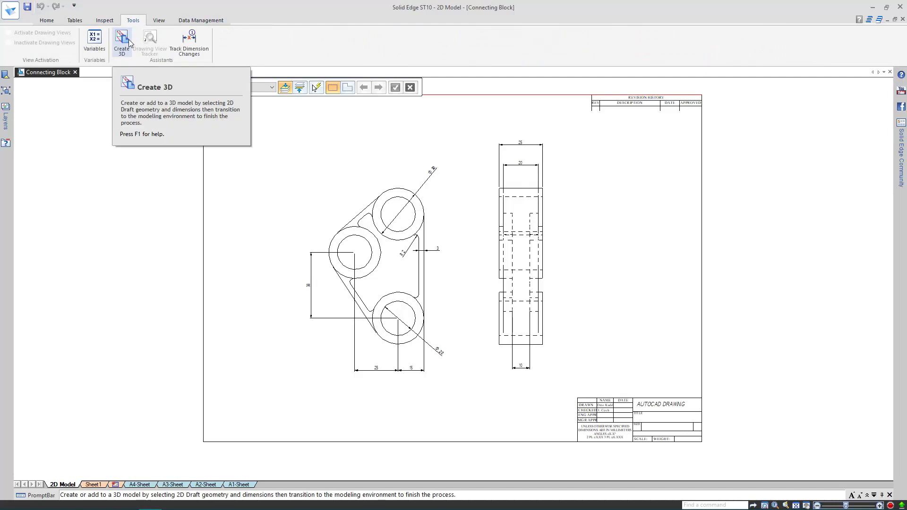
{"action": "right_click", "coordinate": [385, 199]}
{"action": "key", "text": "Escape"}
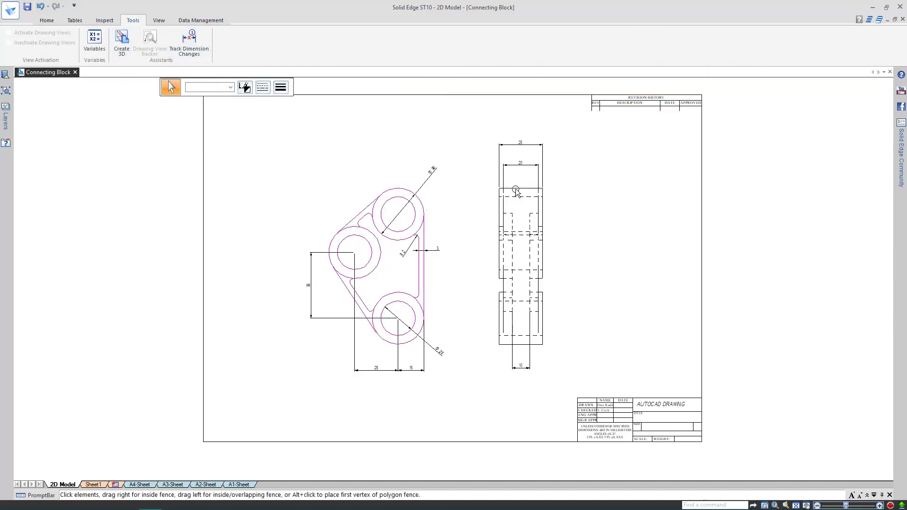
{"action": "right_click", "coordinate": [516, 191]}
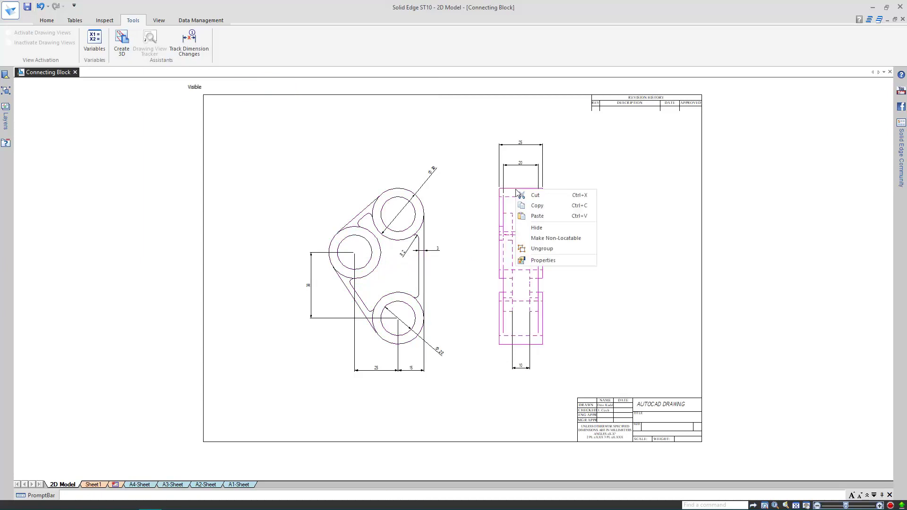
{"action": "left_click", "coordinate": [542, 249]}
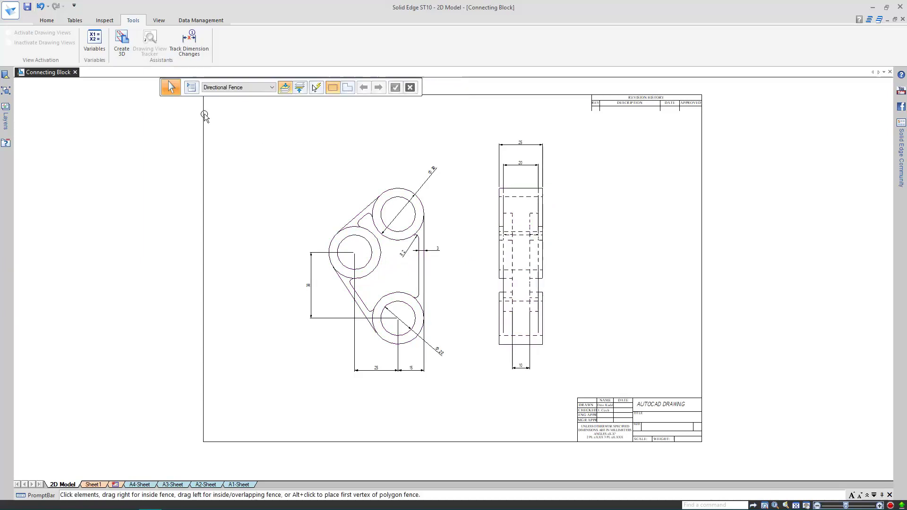
Start Create 3D using the iso metric part.par template, first-angle projection, and linear and radial dimensions.
{"action": "left_click", "coordinate": [120, 42]}
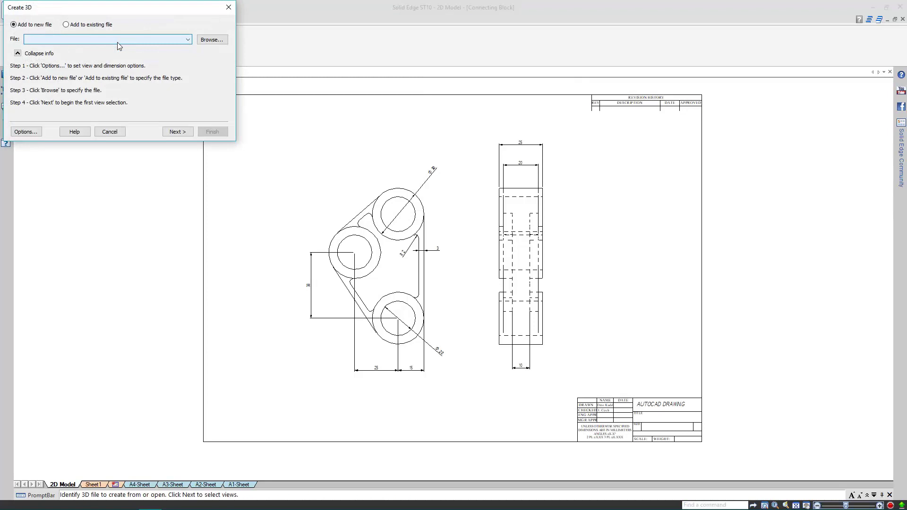
{"action": "left_click", "coordinate": [199, 40]}
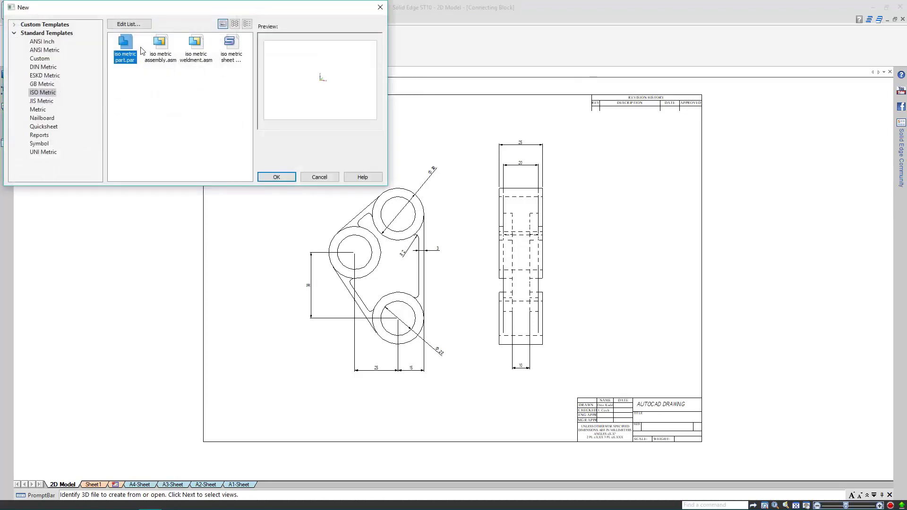
{"action": "left_click", "coordinate": [276, 177]}
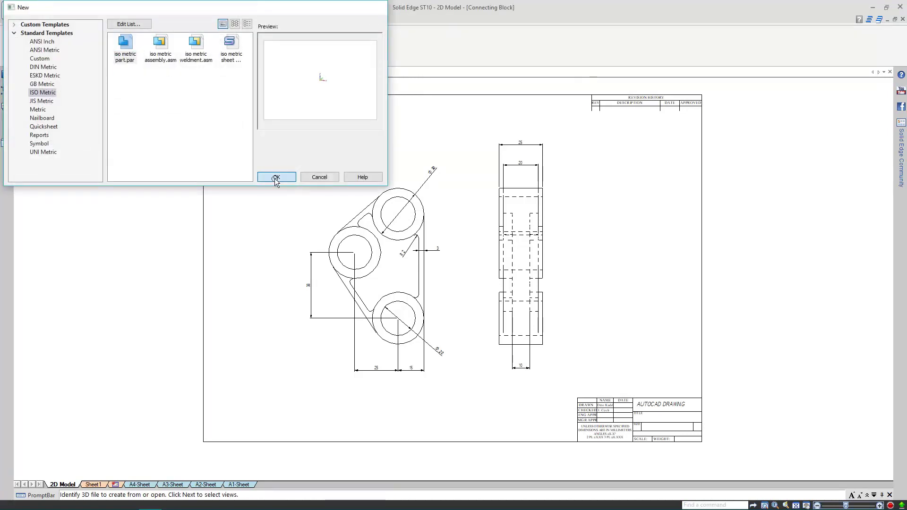
{"action": "left_click", "coordinate": [174, 132]}
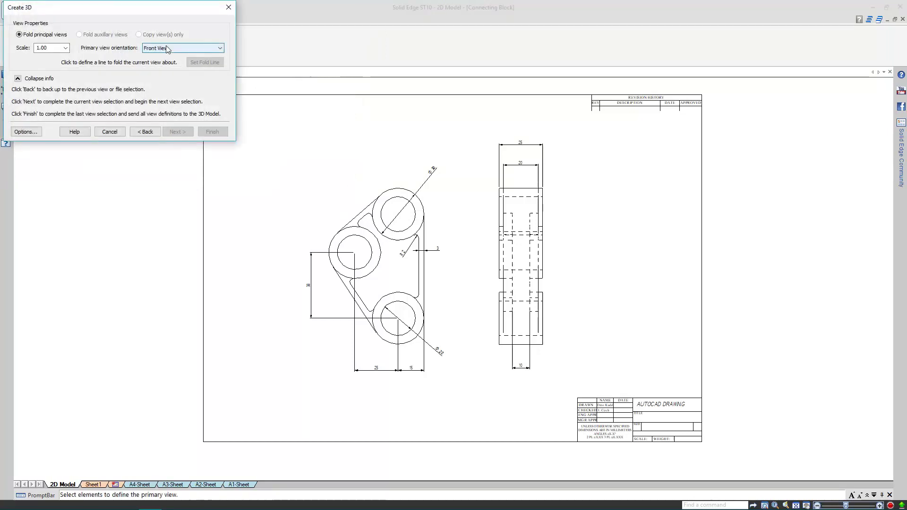
{"action": "left_click", "coordinate": [22, 134]}
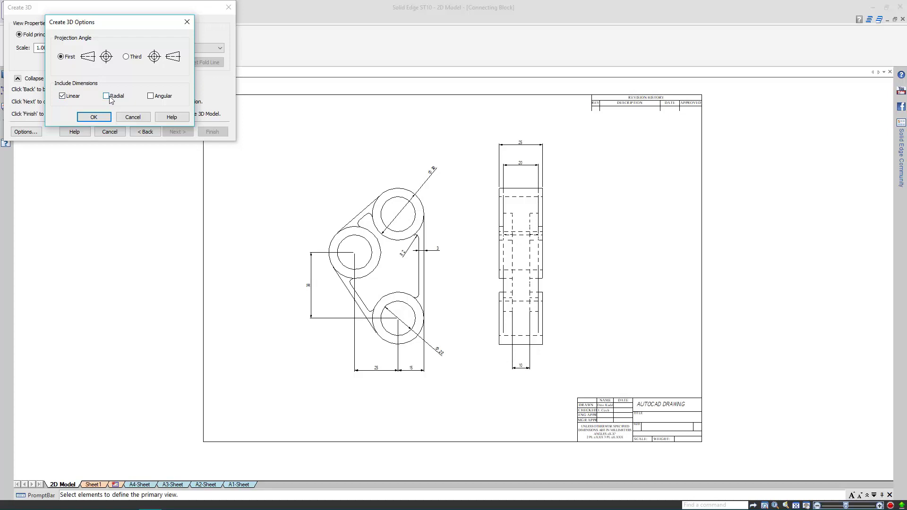
{"action": "left_click", "coordinate": [100, 118]}
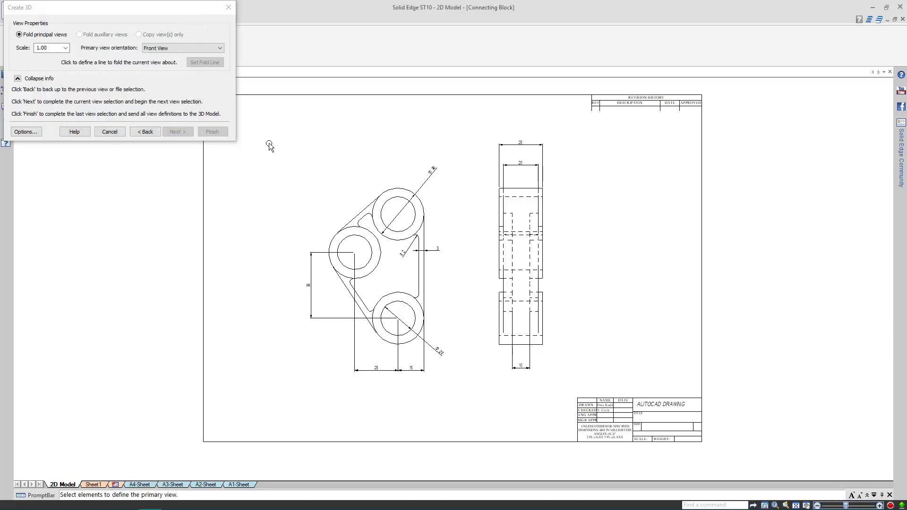
Fence the front view as primary and the side view with a vertical centre fold line, then finish.
{"action": "left_click_drag", "start_coordinate": [268, 139], "coordinate": [474, 417]}
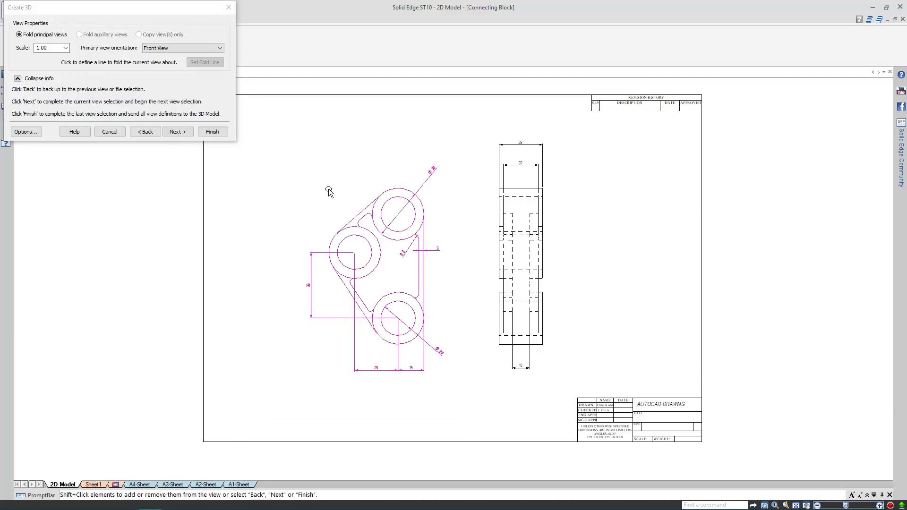
{"action": "left_click", "coordinate": [178, 131]}
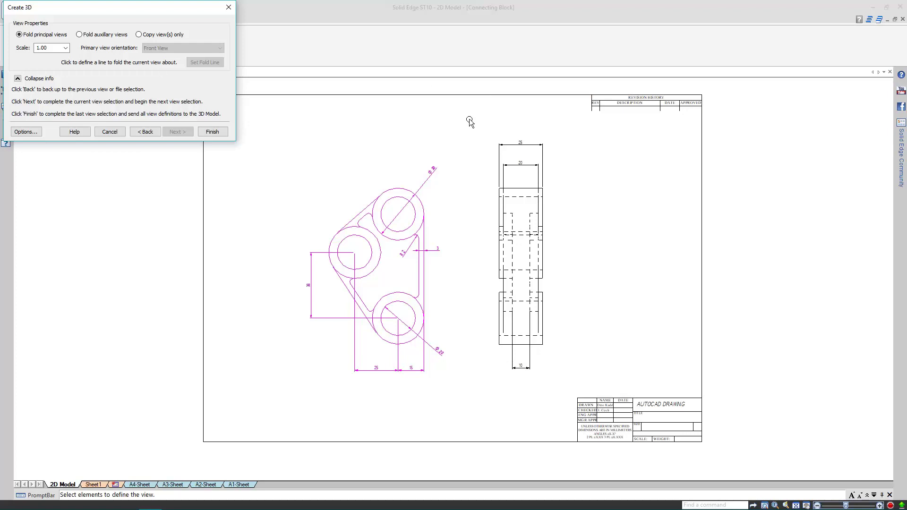
{"action": "left_click_drag", "start_coordinate": [470, 121], "coordinate": [587, 399]}
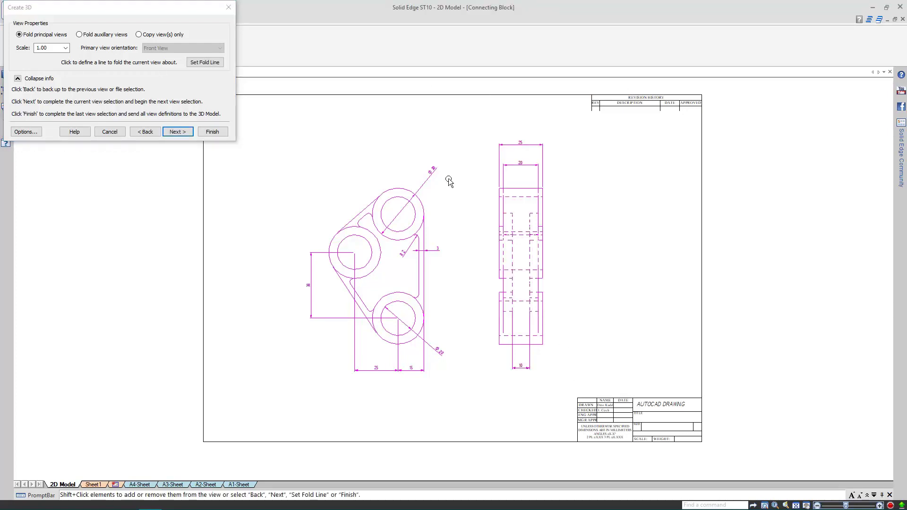
{"action": "left_click", "coordinate": [210, 64]}
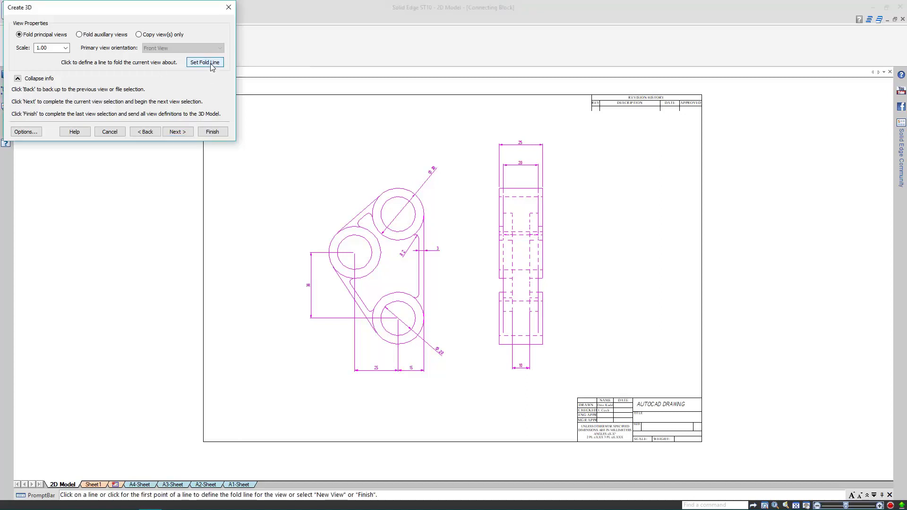
{"action": "left_click", "coordinate": [520, 188]}
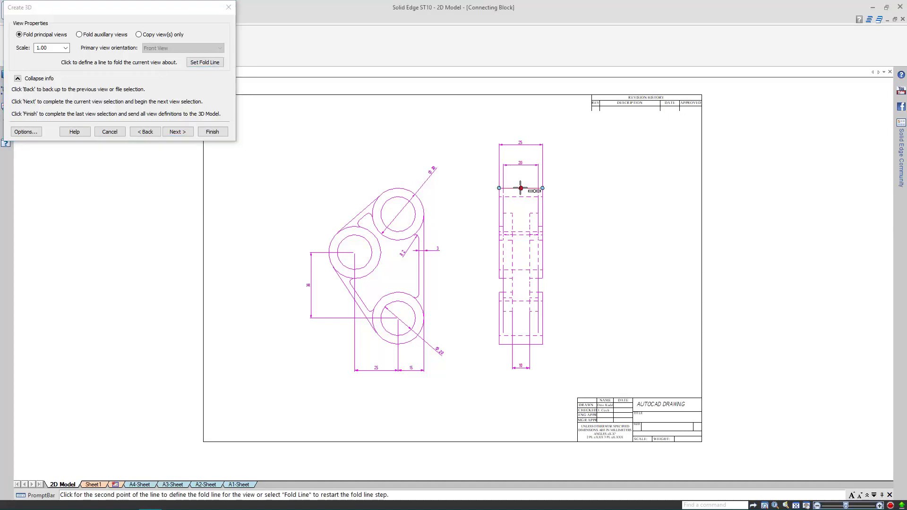
{"action": "left_click", "coordinate": [520, 344]}
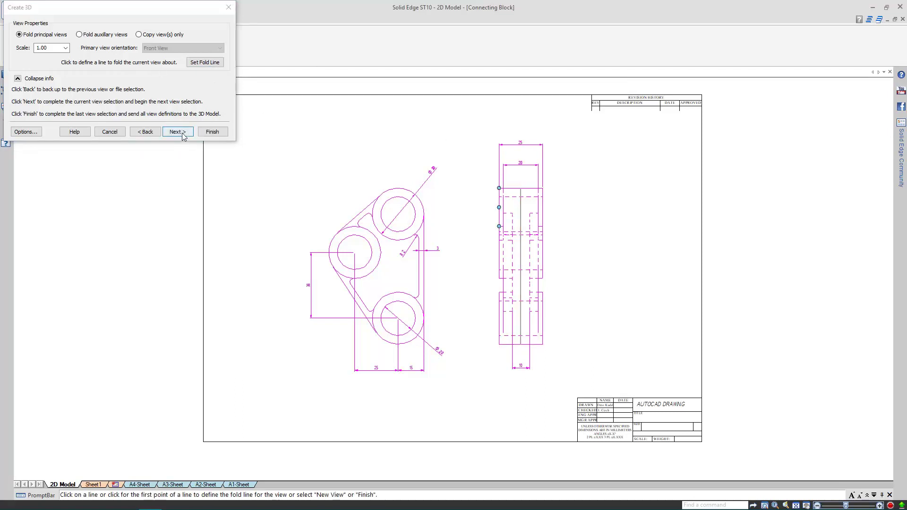
{"action": "left_click", "coordinate": [199, 132]}
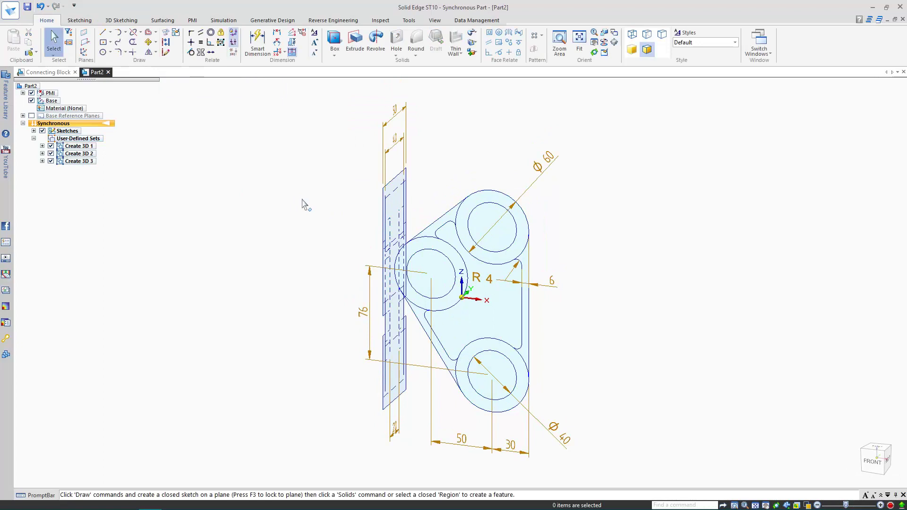
{"action": "middle_click_drag", "start_coordinate": [344, 208], "coordinate": [332, 186]}
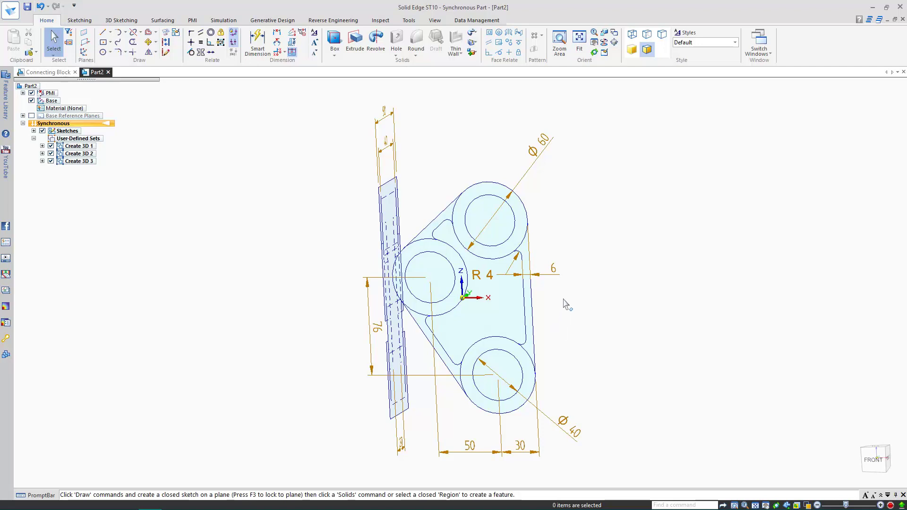
{"action": "middle_click_drag", "start_coordinate": [563, 303], "coordinate": [560, 289]}
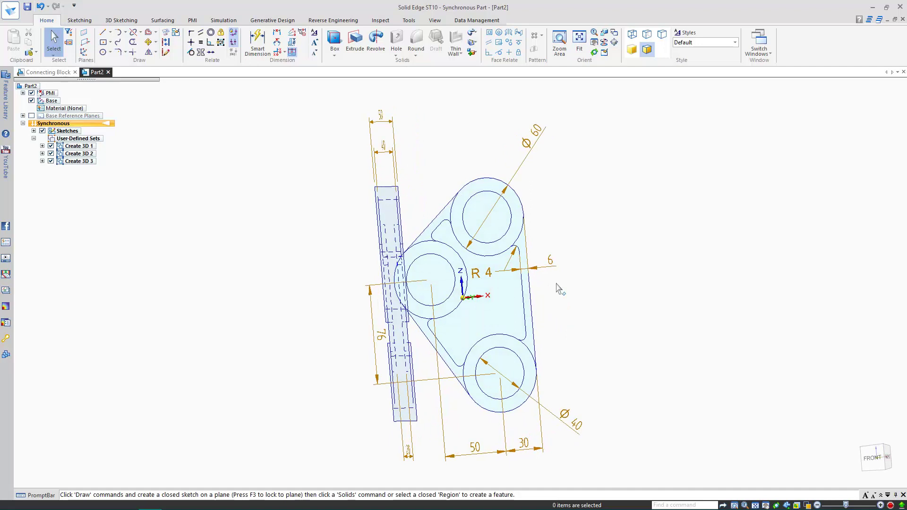
{"action": "scroll", "coordinate": [446, 221], "scroll_direction": "up", "scroll_amount": 3}
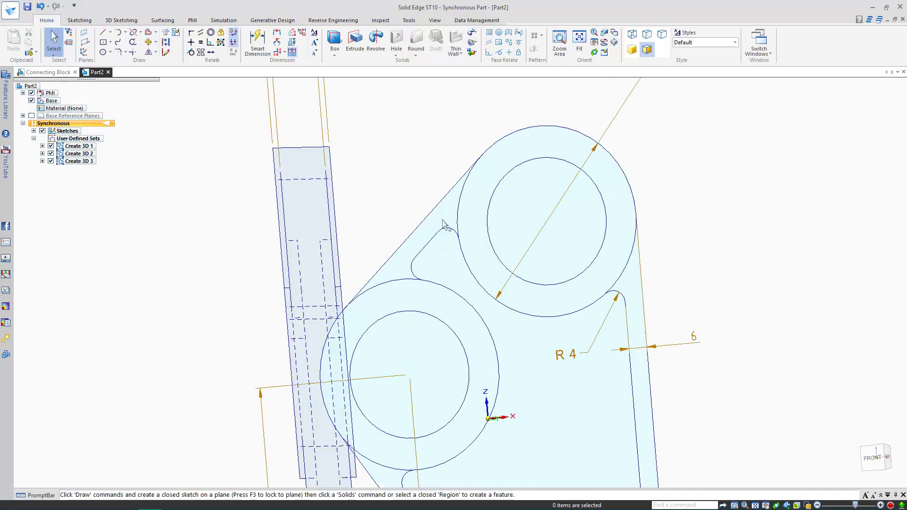
{"action": "left_click", "coordinate": [431, 216]}
Select the right and lower-left rib regions and extrude them 40 mm as Protrusion 1.
{"action": "scroll", "coordinate": [404, 196], "scroll_direction": "down", "scroll_amount": 3}
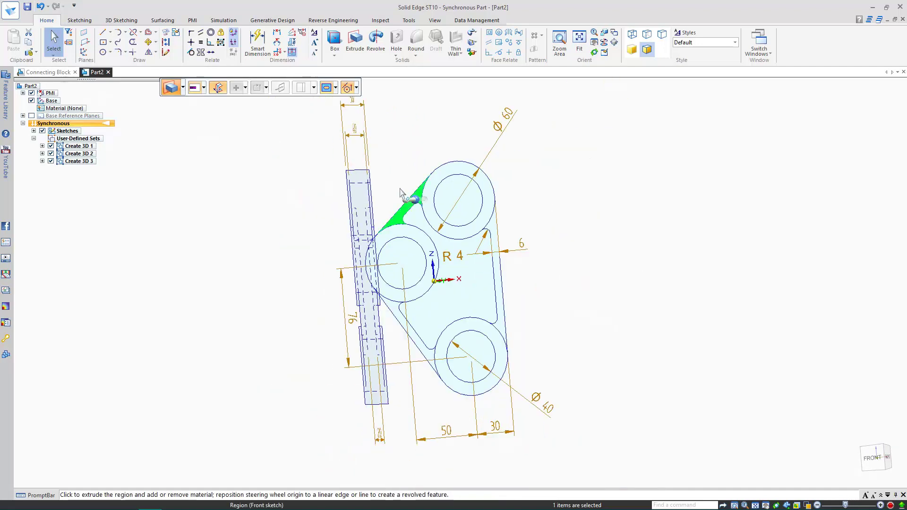
{"action": "scroll", "coordinate": [506, 266], "scroll_direction": "up", "scroll_amount": 2}
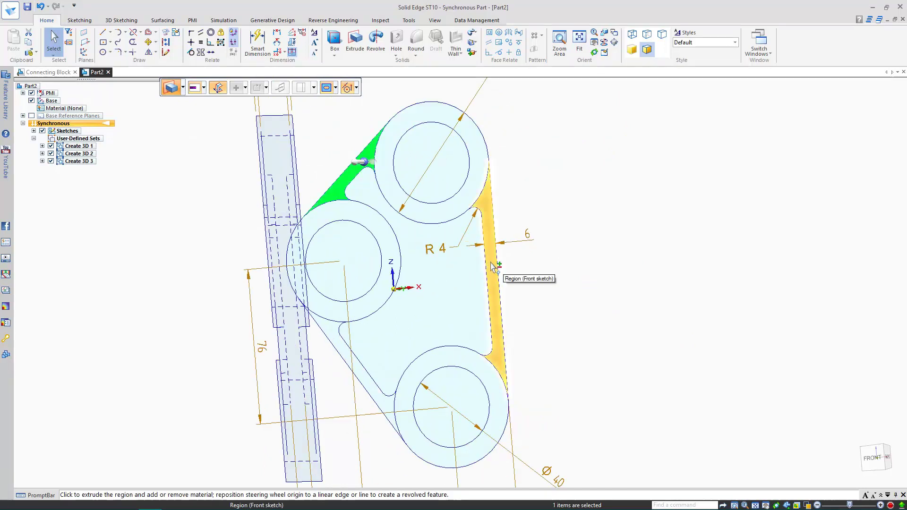
{"action": "left_click", "coordinate": [493, 266]}
{"action": "left_click", "coordinate": [336, 345]}
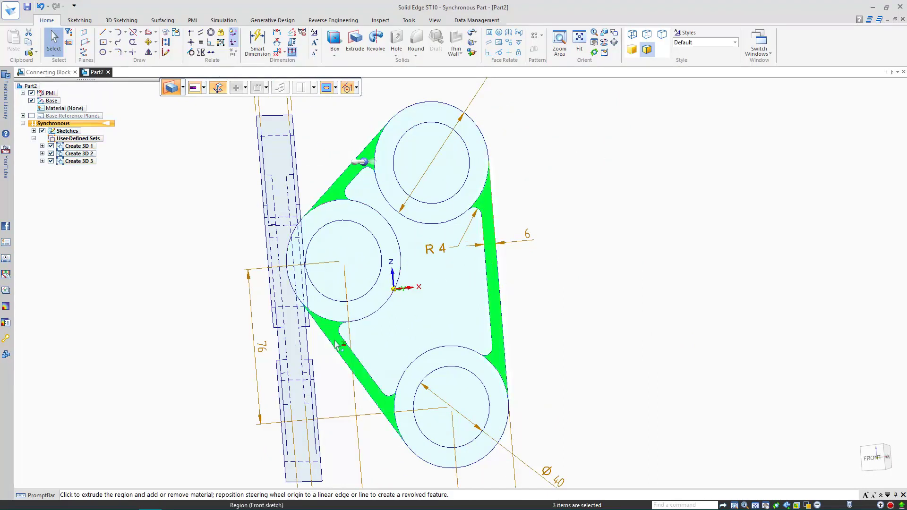
{"action": "left_click", "coordinate": [359, 163]}
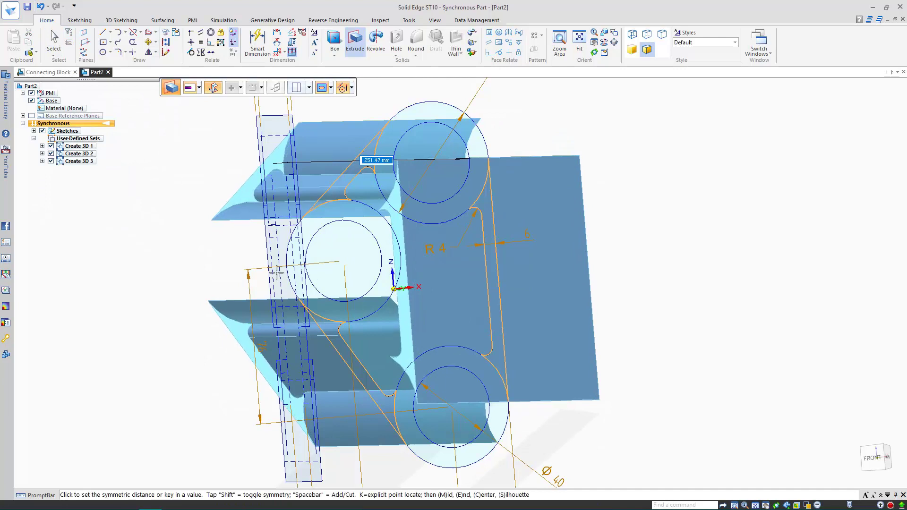
{"action": "left_click", "coordinate": [261, 131]}
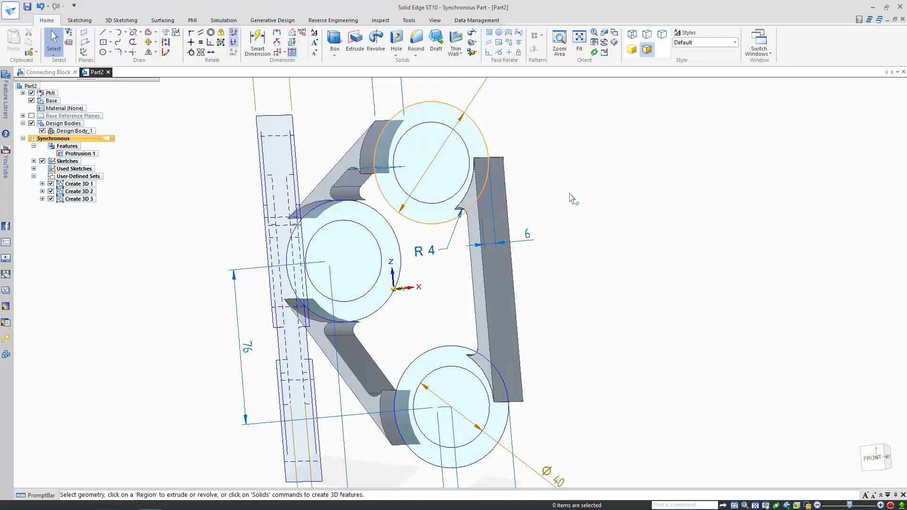
Restore Sketch 3 from Used Sketches in PathFinder.
{"action": "middle_click_drag", "start_coordinate": [566, 175], "coordinate": [607, 126]}
{"action": "left_click", "coordinate": [34, 169]}
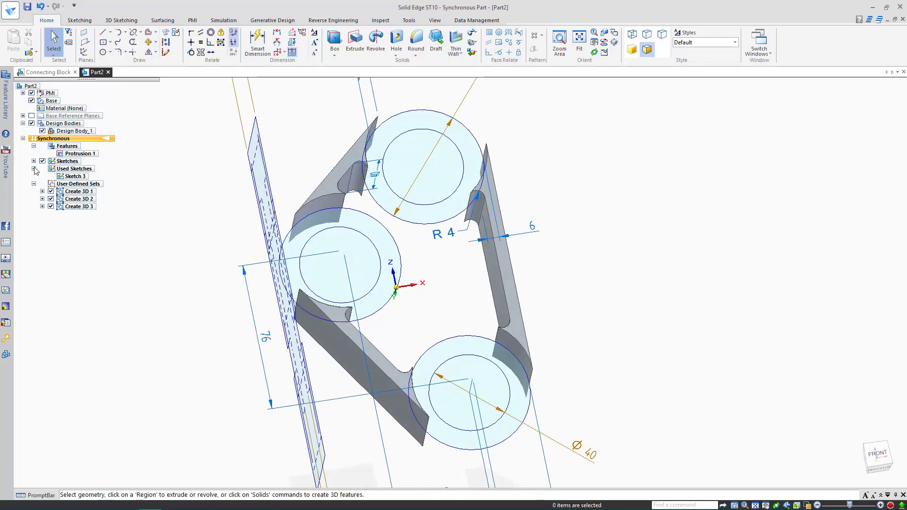
{"action": "left_click", "coordinate": [66, 176]}
{"action": "right_click", "coordinate": [64, 180]}
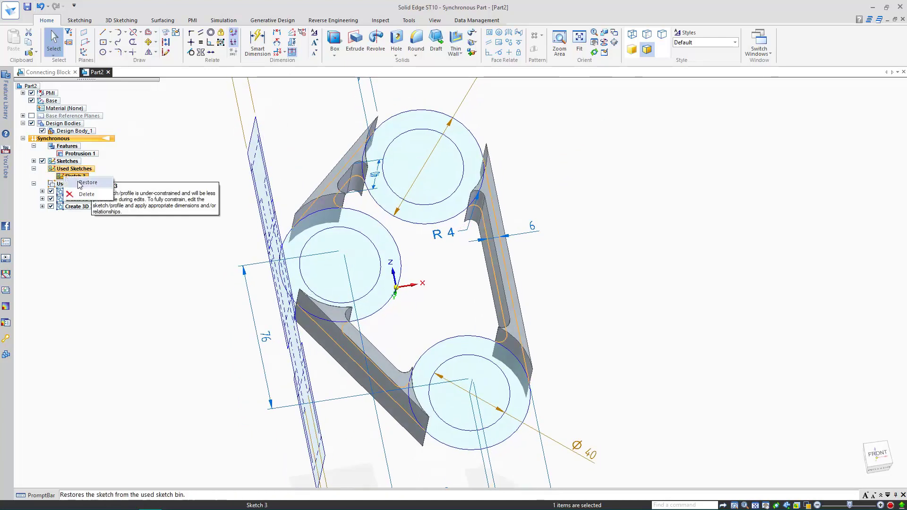
{"action": "left_click", "coordinate": [78, 187]}
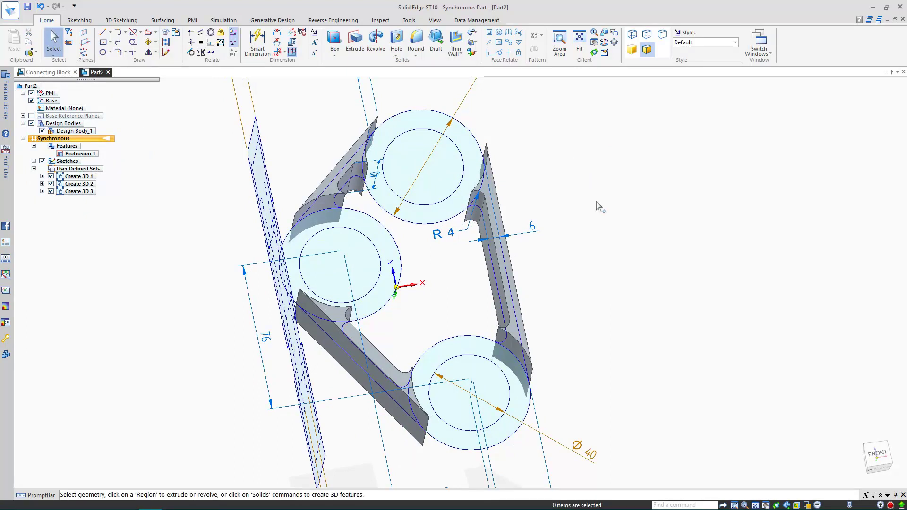
{"action": "mouse_move", "coordinate": [599, 204]}
{"action": "middle_mouse_down"}
{"action": "mouse_move", "coordinate": [576, 186]}
{"action": "mouse_move", "coordinate": [571, 201]}
{"action": "mouse_move", "coordinate": [560, 195]}
{"action": "middle_mouse_up"}
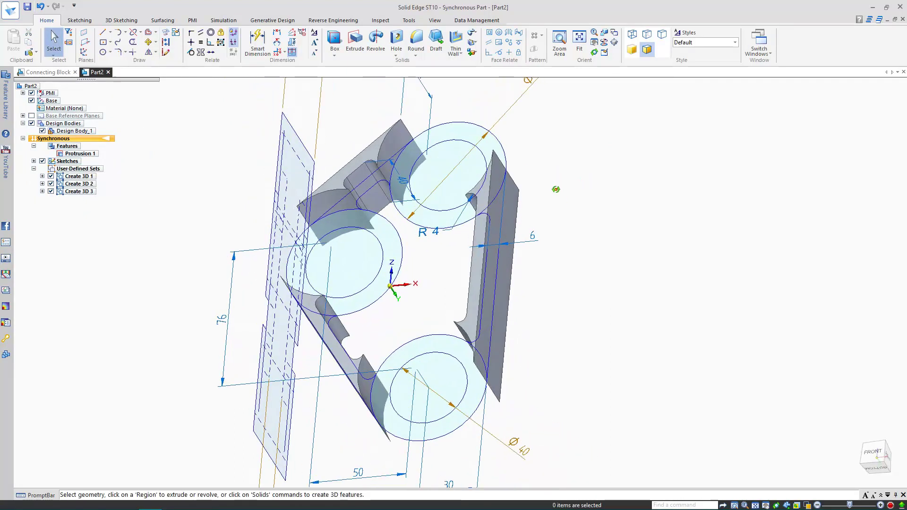
Extrude the left, upper and lower ring regions symmetrically 50 mm as Protrusion 2.
{"action": "left_click", "coordinate": [385, 232]}
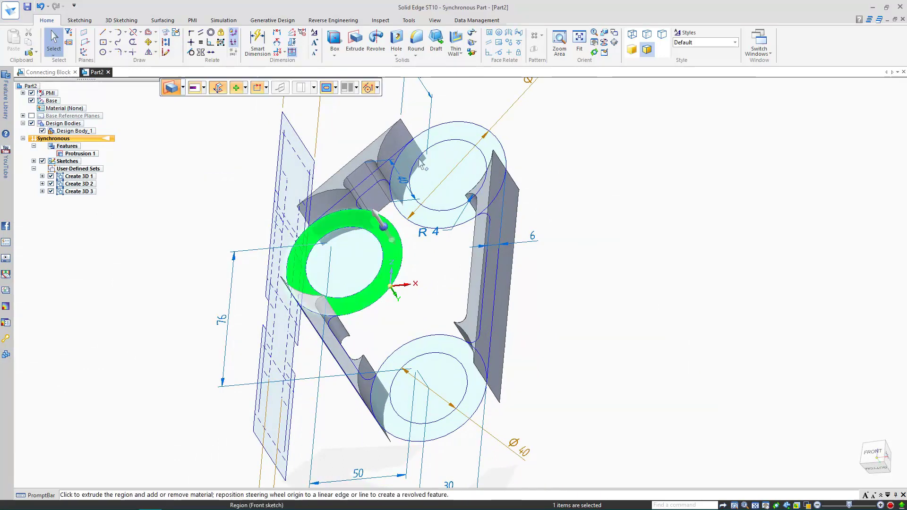
{"action": "left_click", "coordinate": [450, 136]}
{"action": "left_click", "coordinate": [444, 355]}
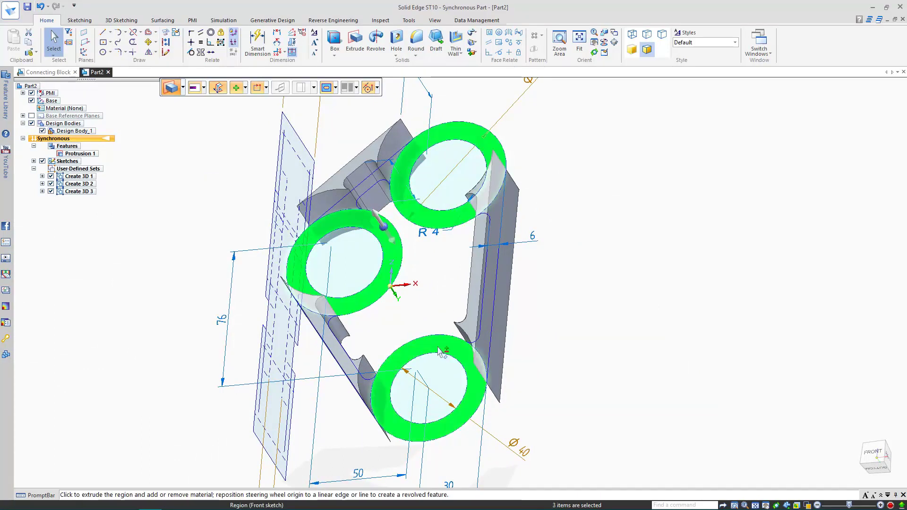
{"action": "left_click", "coordinate": [377, 220]}
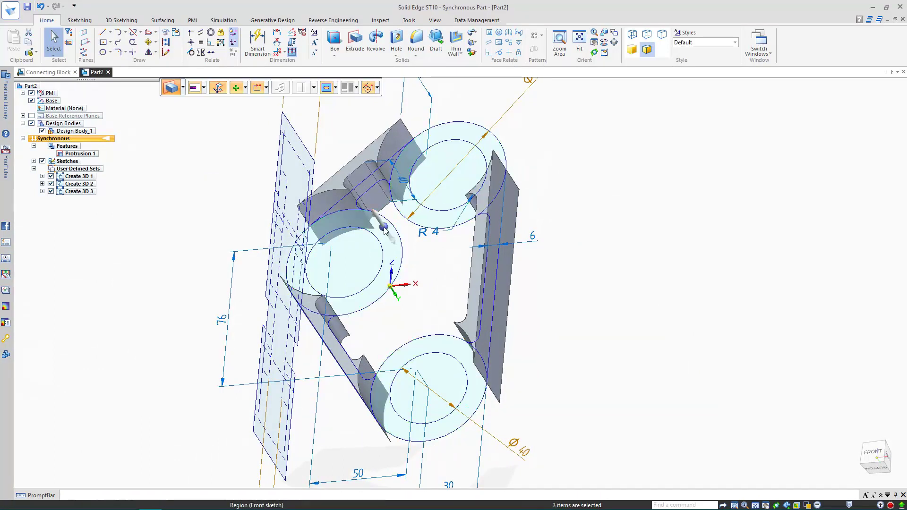
{"action": "left_click", "coordinate": [282, 114]}
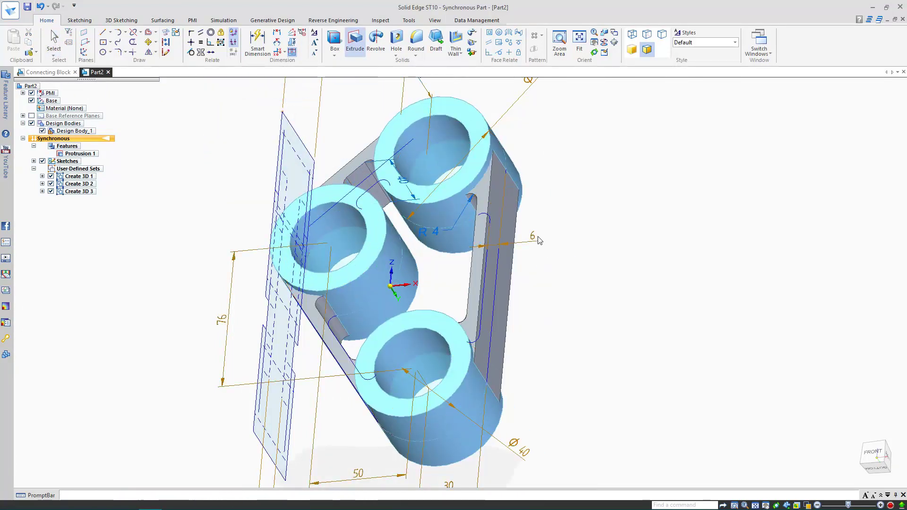
{"action": "mouse_move", "coordinate": [543, 238]}
{"action": "middle_mouse_down"}
{"action": "mouse_move", "coordinate": [614, 158]}
{"action": "mouse_move", "coordinate": [538, 263]}
{"action": "mouse_move", "coordinate": [554, 225]}
{"action": "mouse_move", "coordinate": [593, 203]}
{"action": "middle_mouse_up"}
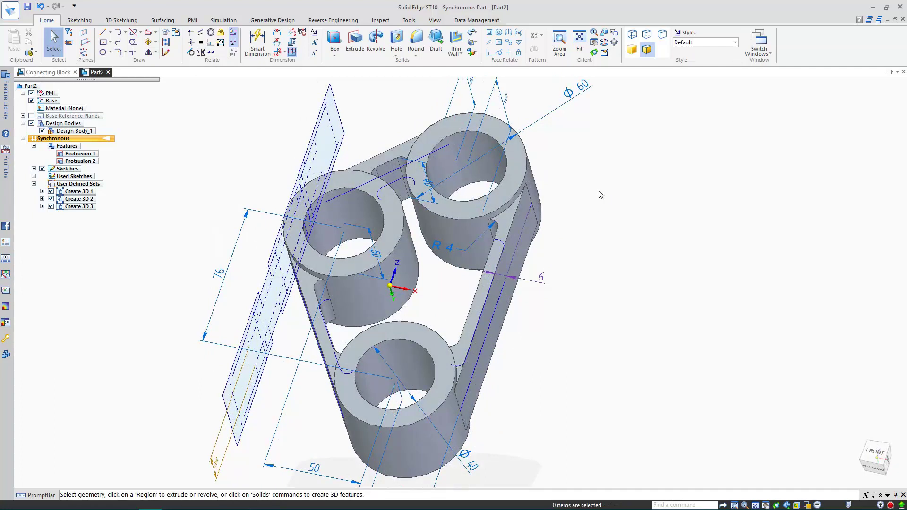
Restore Sketch 5 from Used Sketches in PathFinder.
{"action": "left_click", "coordinate": [33, 176]}
{"action": "left_click", "coordinate": [74, 183]}
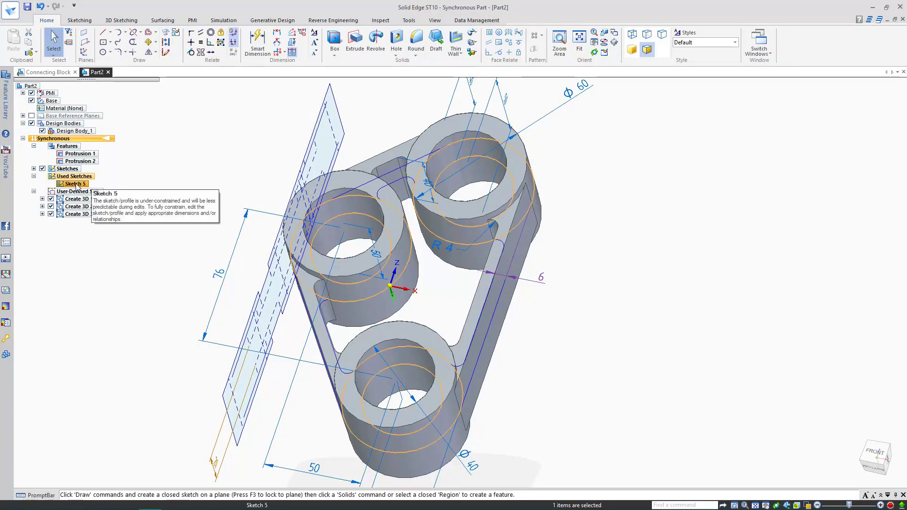
{"action": "right_click", "coordinate": [75, 185]}
{"action": "left_click", "coordinate": [97, 188]}
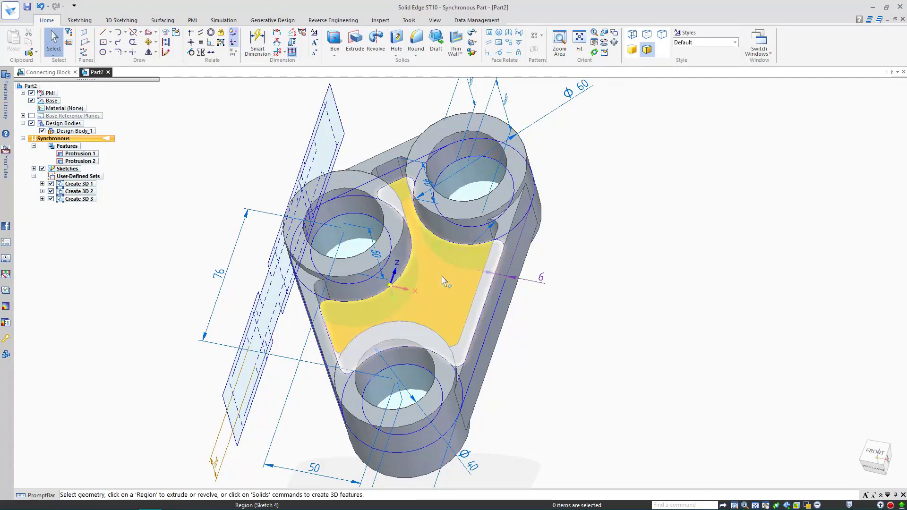
Extrude the central web region between the bosses symmetrically to 20 mm.
{"action": "left_click", "coordinate": [493, 278]}
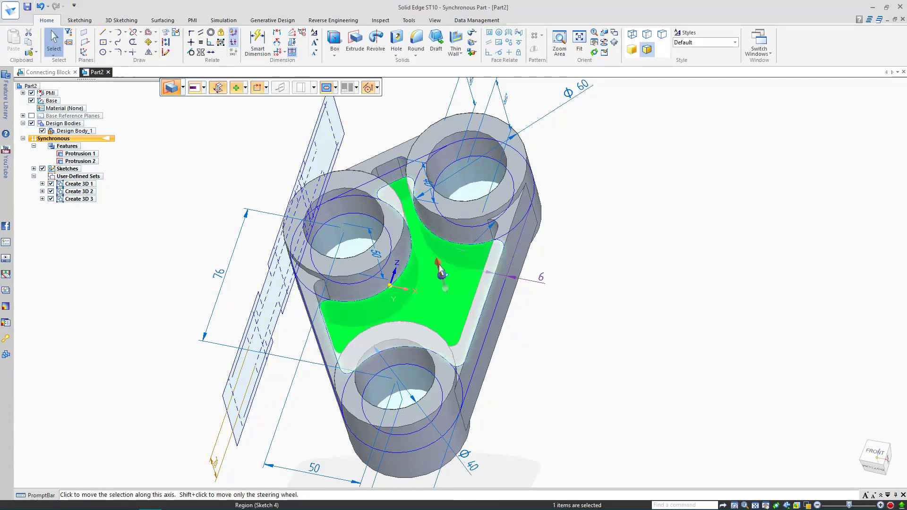
{"action": "middle_click_drag", "start_coordinate": [439, 269], "coordinate": [432, 186]}
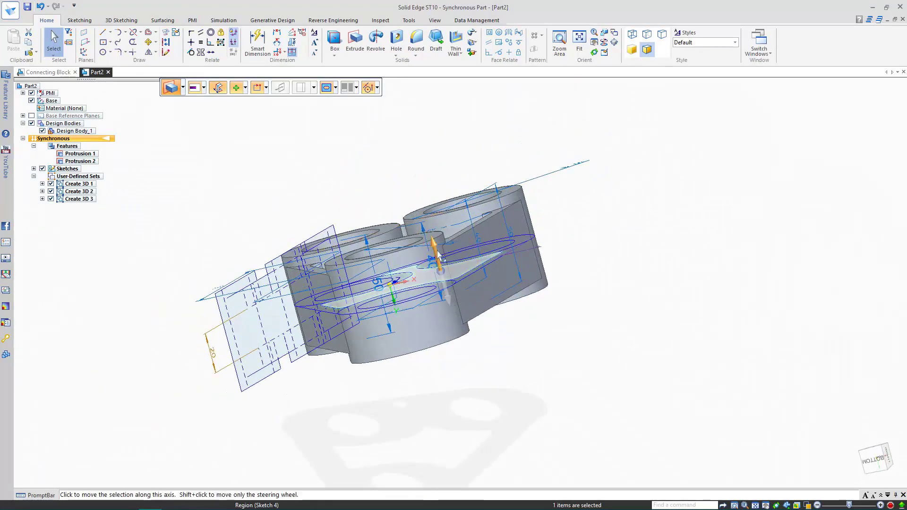
{"action": "left_click", "coordinate": [392, 283]}
{"action": "scroll", "coordinate": [263, 321], "scroll_direction": "up", "scroll_amount": 5}
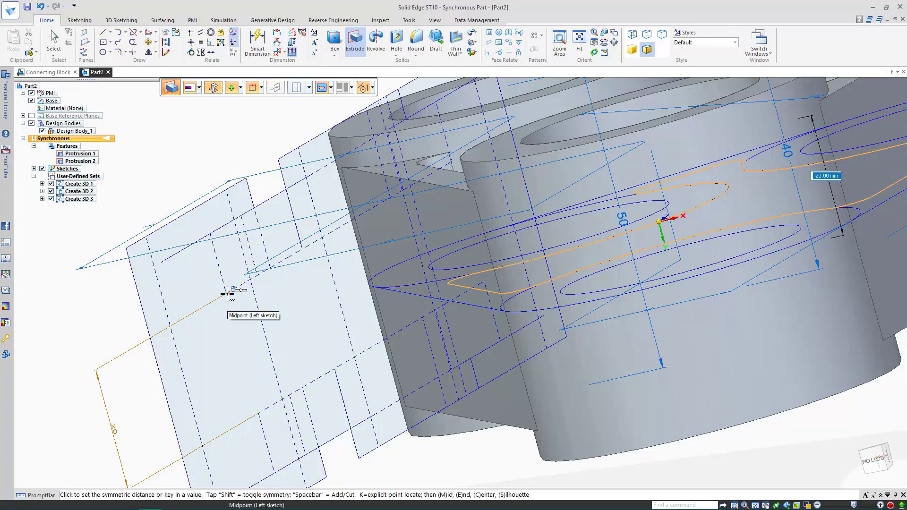
{"action": "left_click", "coordinate": [228, 297]}
{"action": "scroll", "coordinate": [342, 213], "scroll_direction": "down", "scroll_amount": 6}
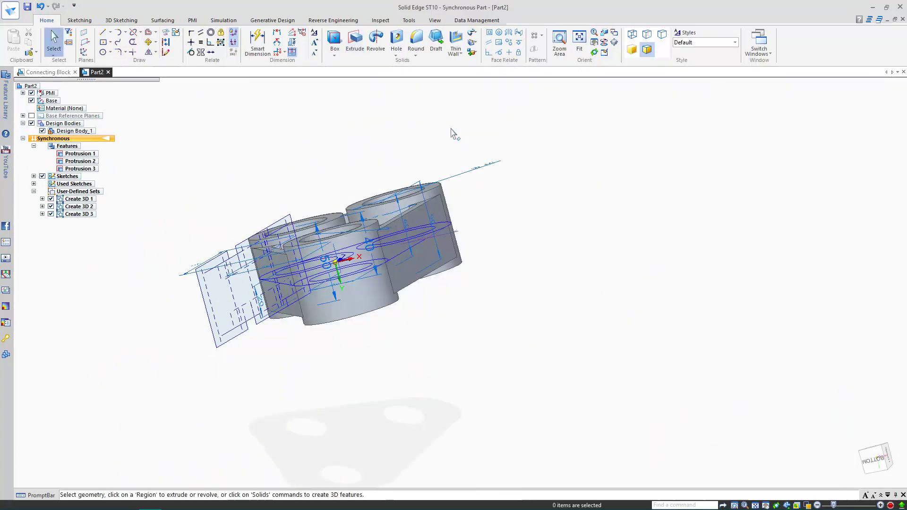
Hide all sketches and PMI dimensions, leaving the solid block shown from the front.
{"action": "key", "text": "ctrl+i"}
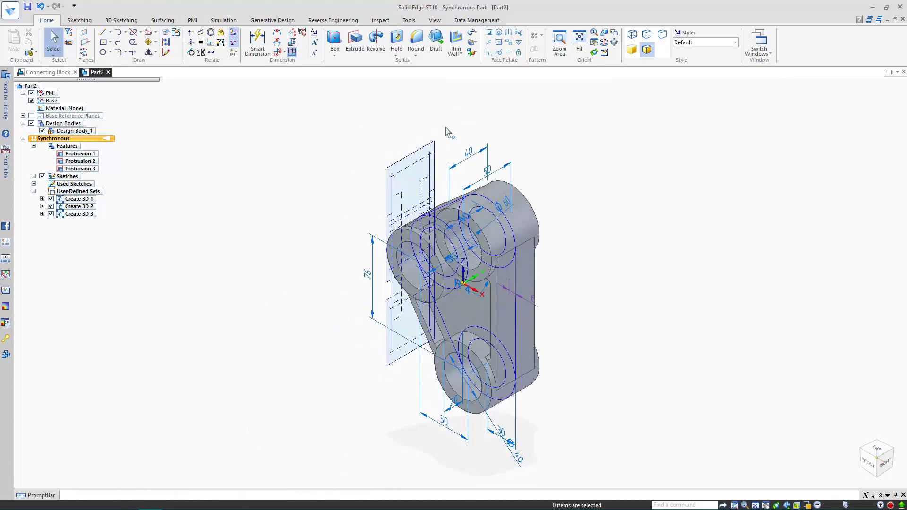
{"action": "right_click", "coordinate": [223, 130]}
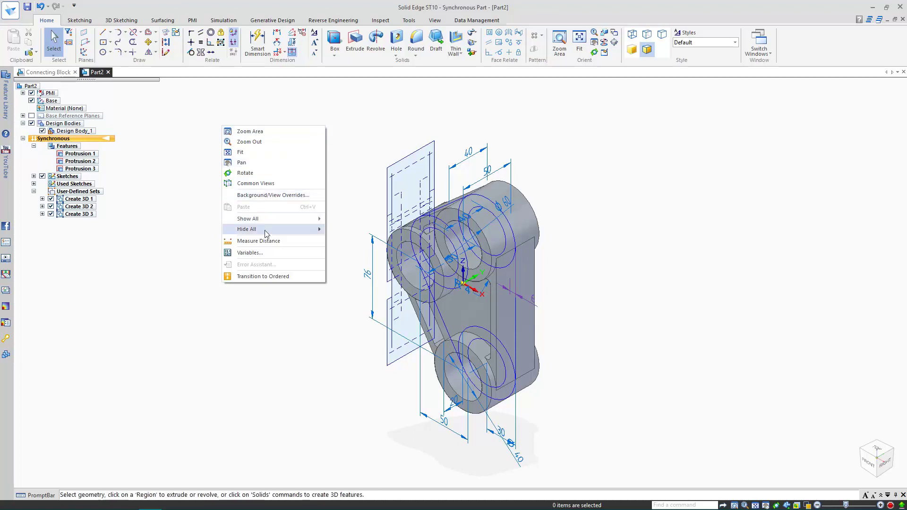
{"action": "mouse_move", "coordinate": [266, 230]}
{"action": "left_click", "coordinate": [338, 252]}
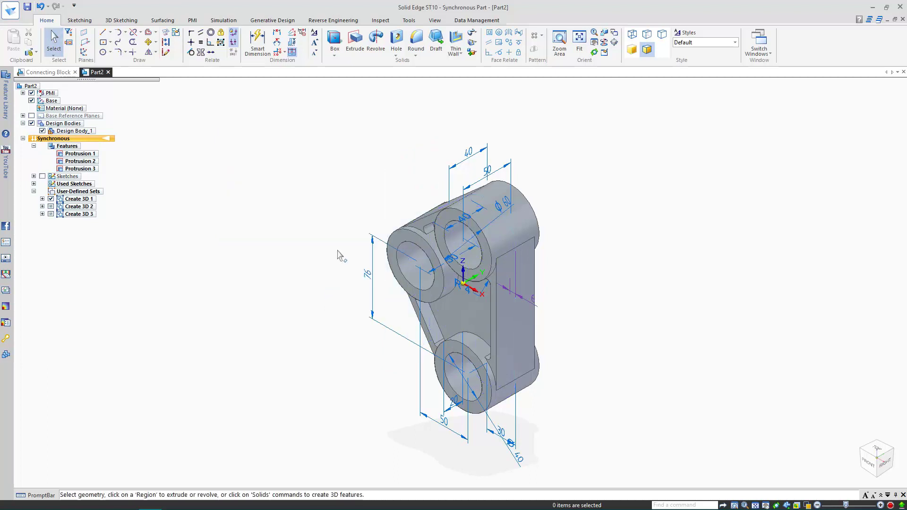
{"action": "left_click", "coordinate": [32, 93]}
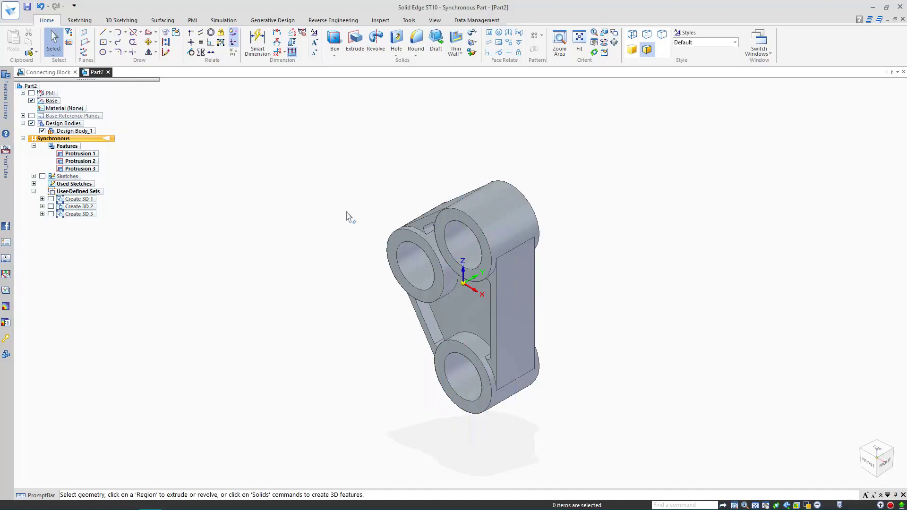
{"action": "key", "text": "ctrl+j"}
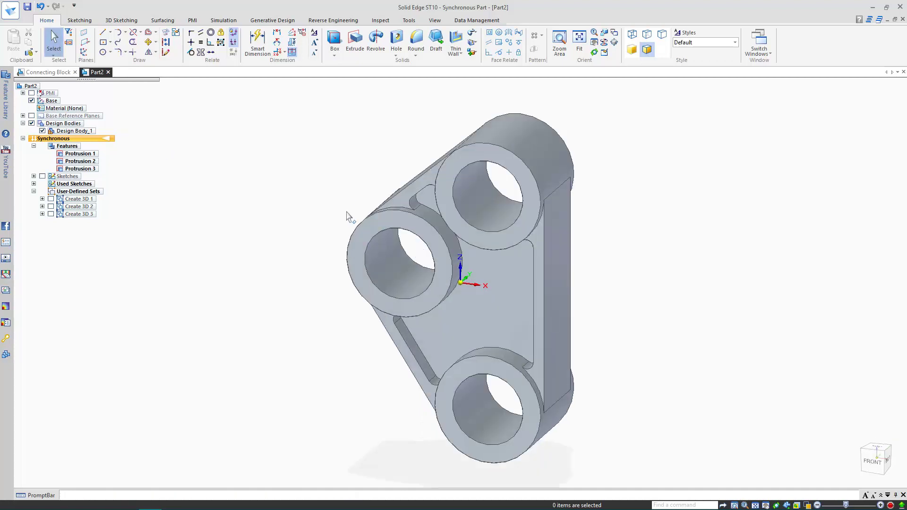